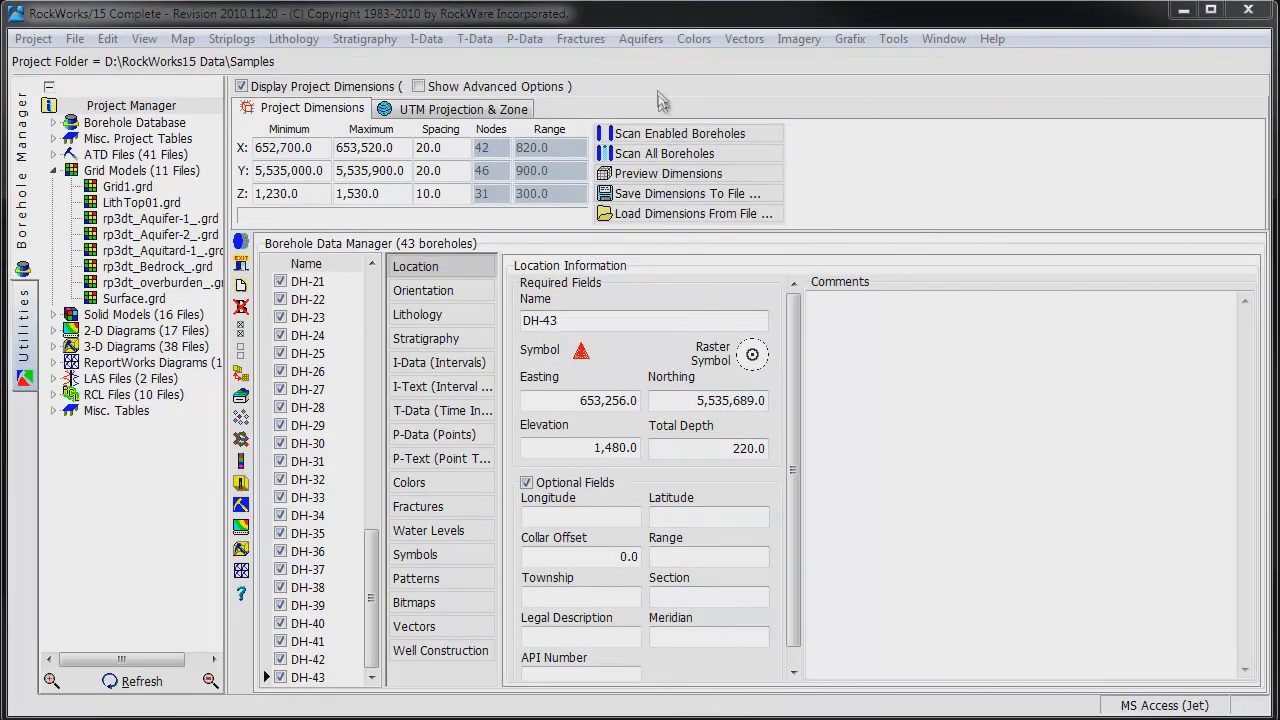
Start an aquifer plan map with Aquifer 1 as the mapped aquifer.
click(641, 39)
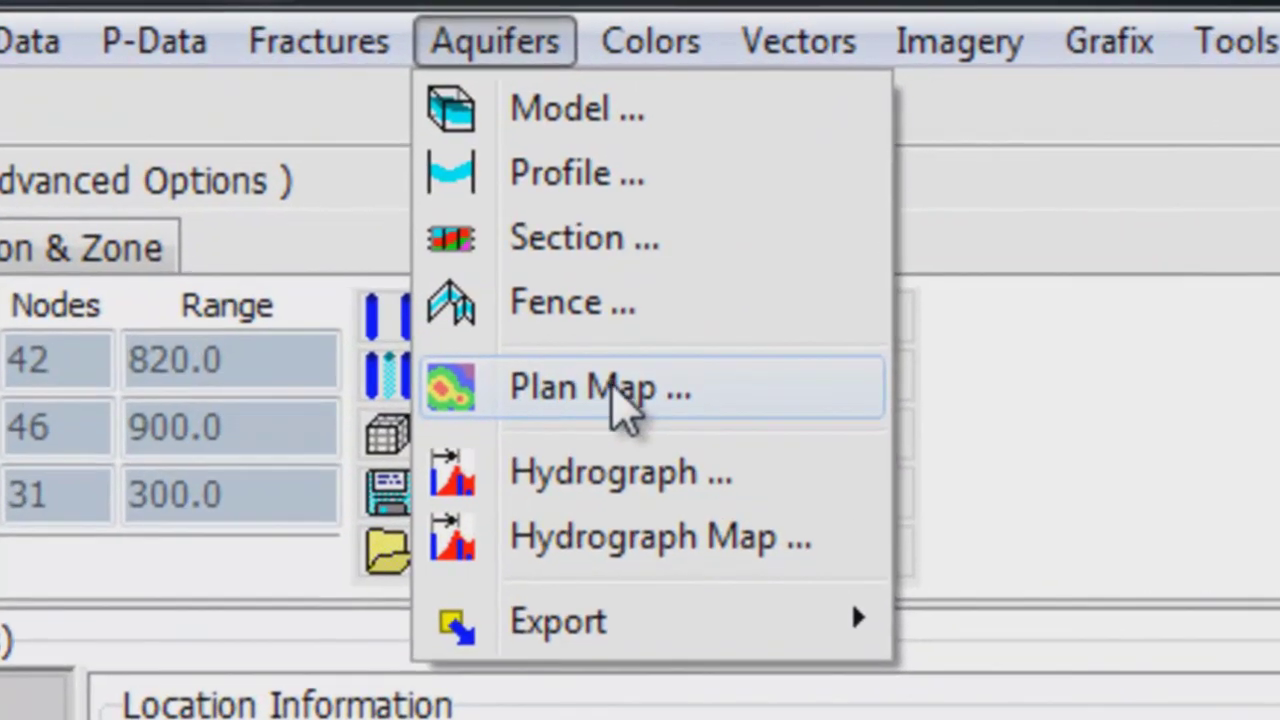
click(645, 286)
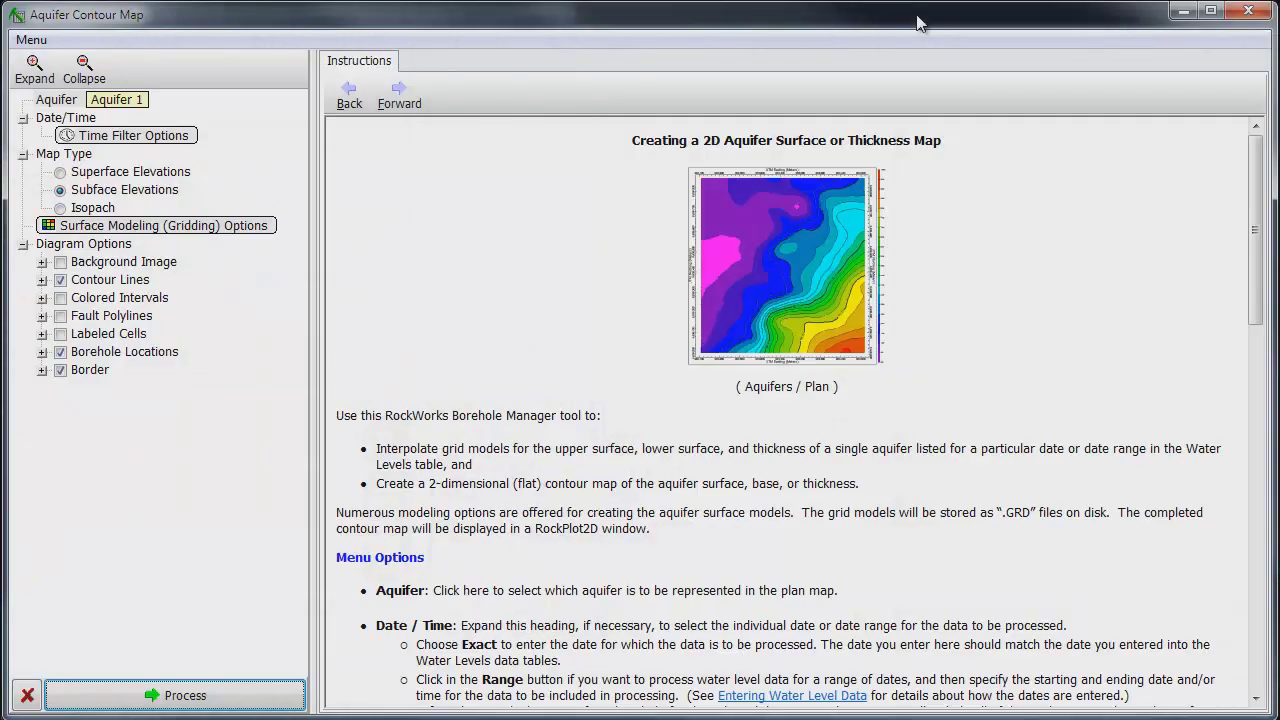
click(125, 101)
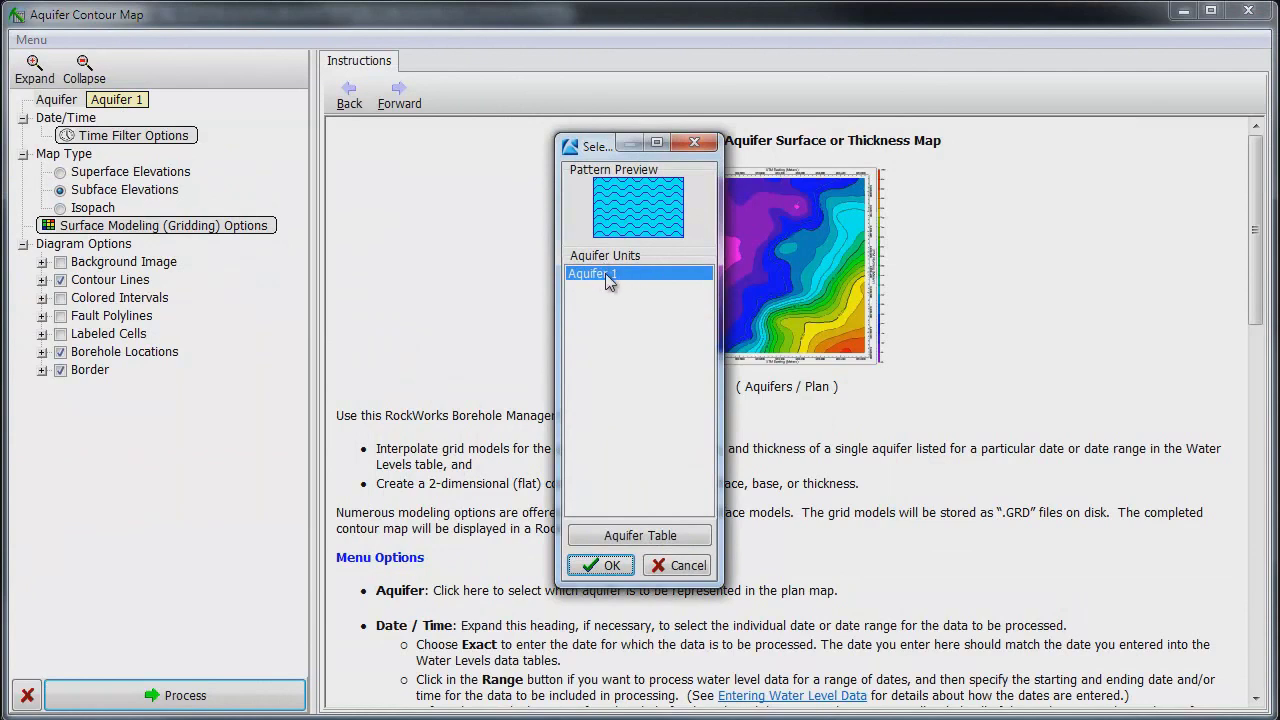
click(614, 566)
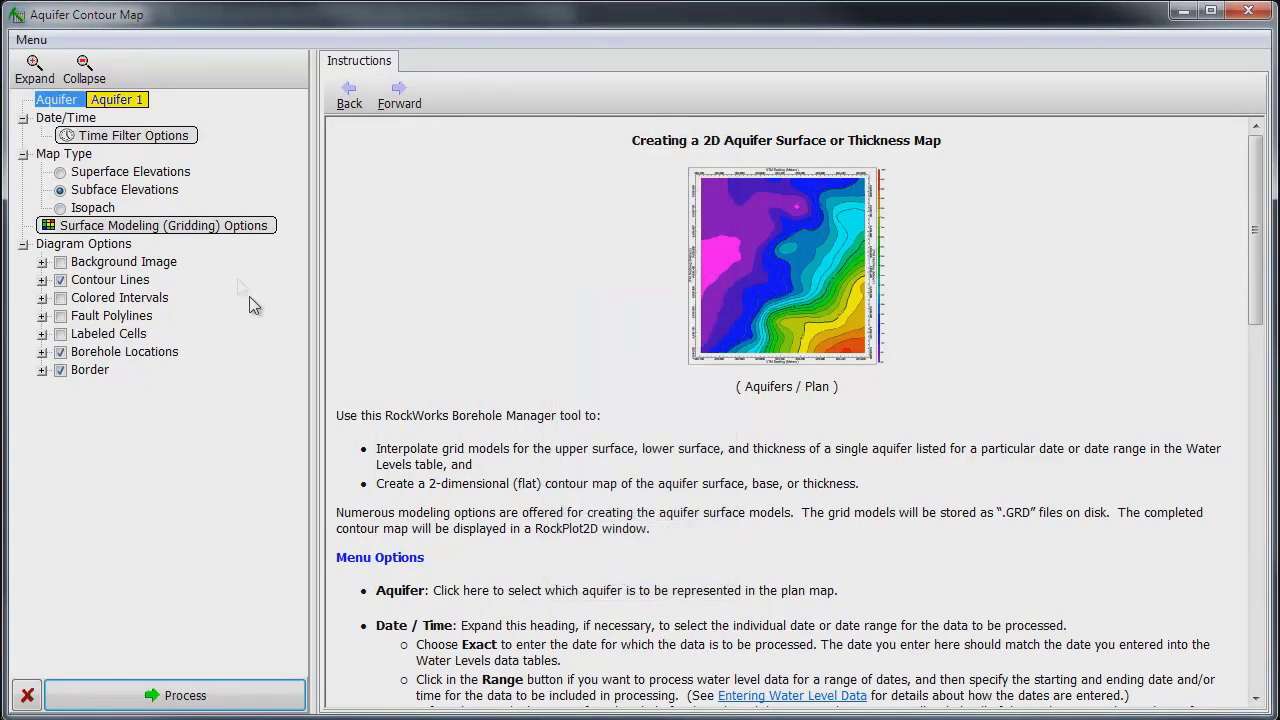
Keep the exact date filter at 2/14/2007 and map Superface Elevations.
click(120, 137)
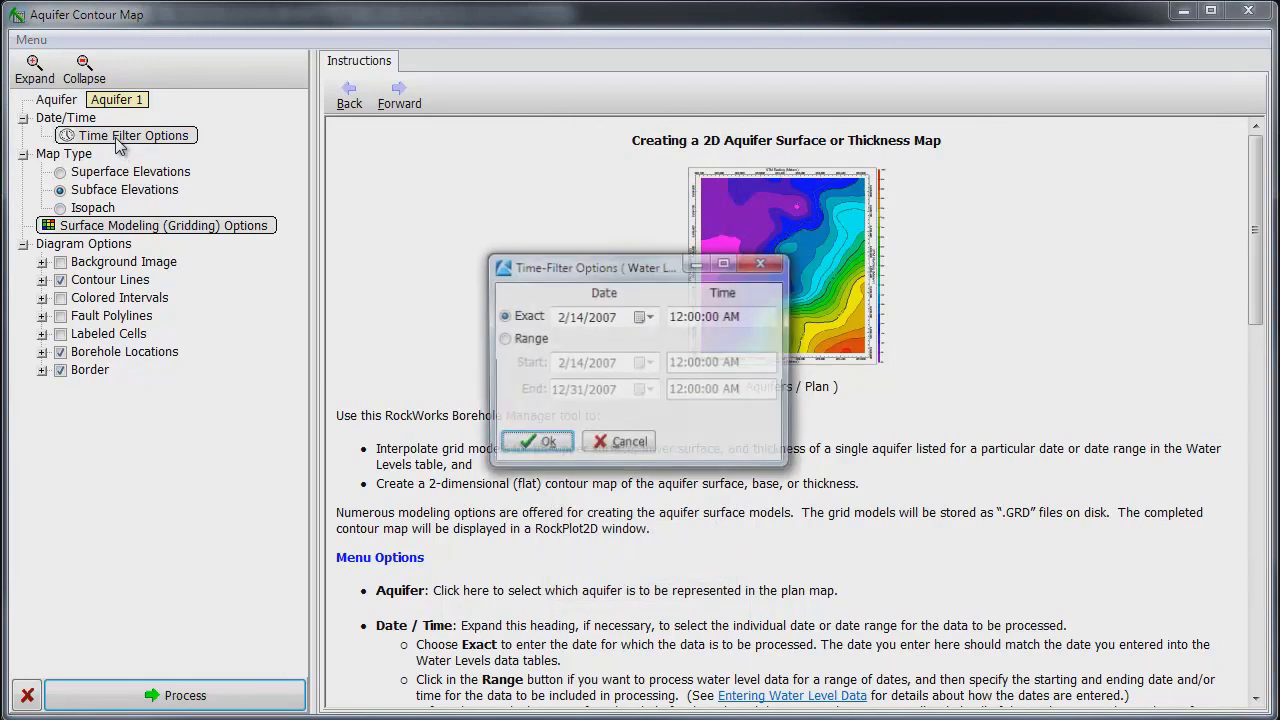
click(648, 317)
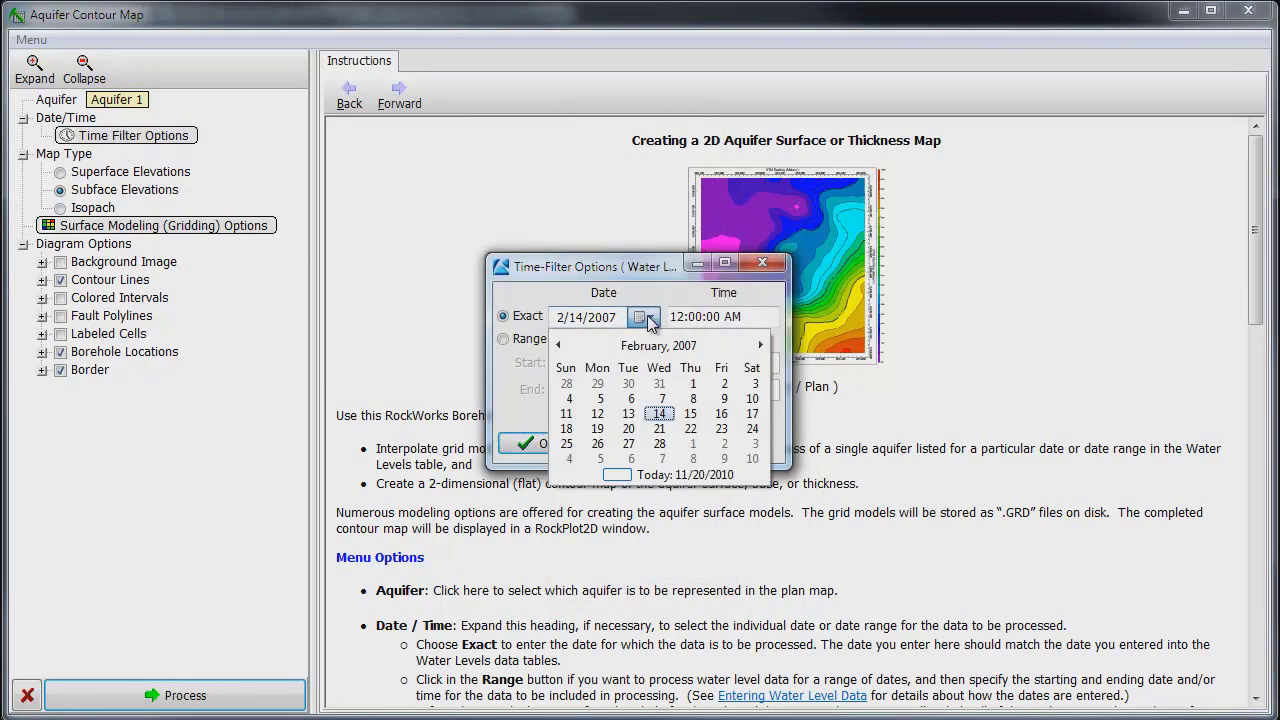
click(660, 414)
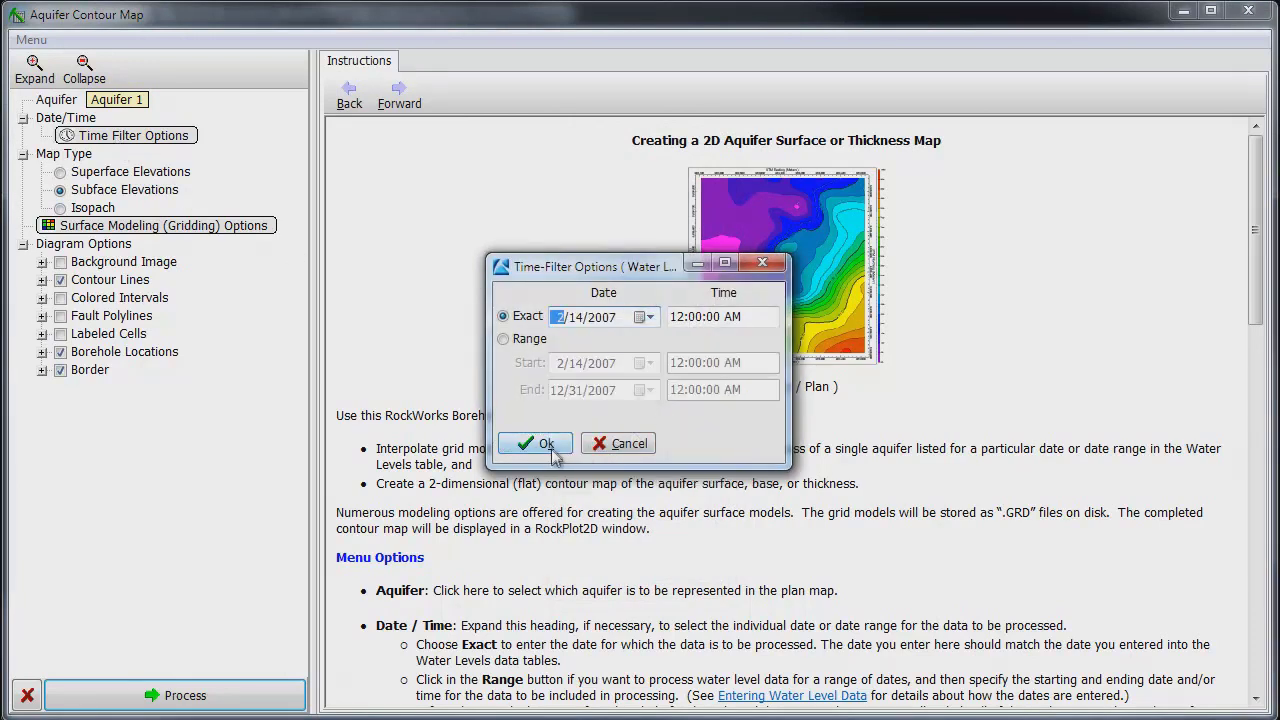
click(541, 444)
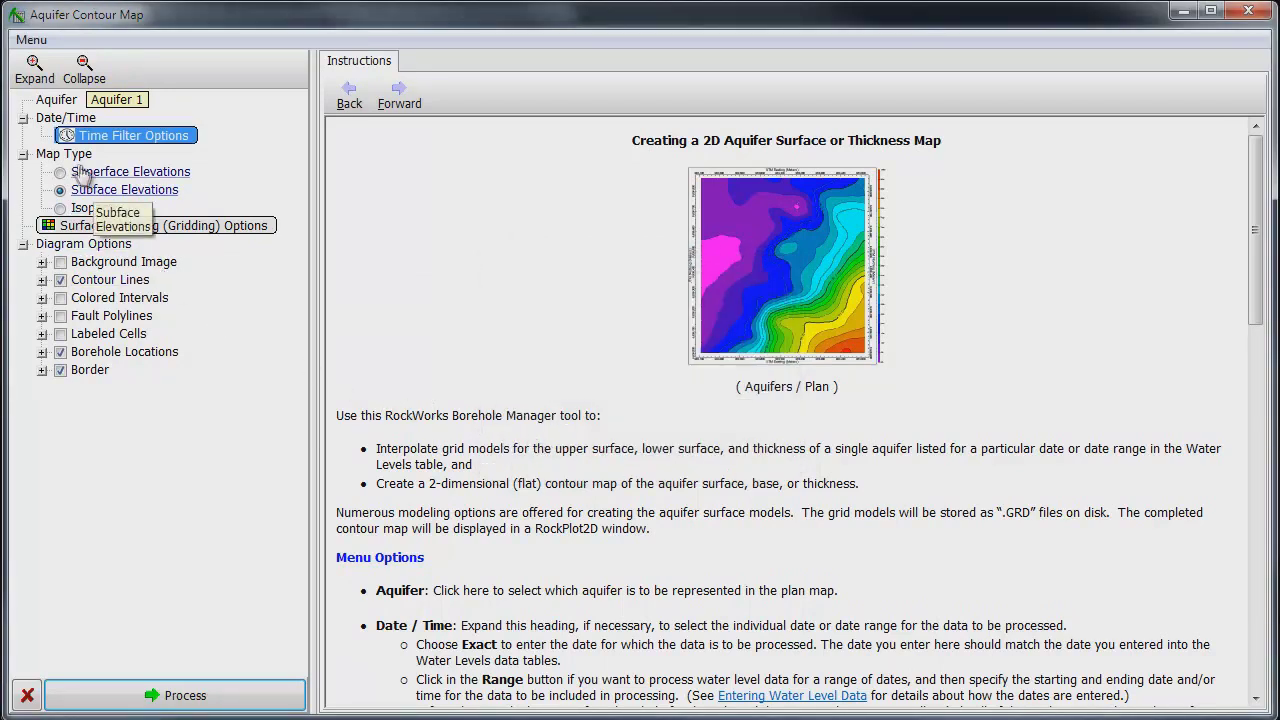
click(61, 176)
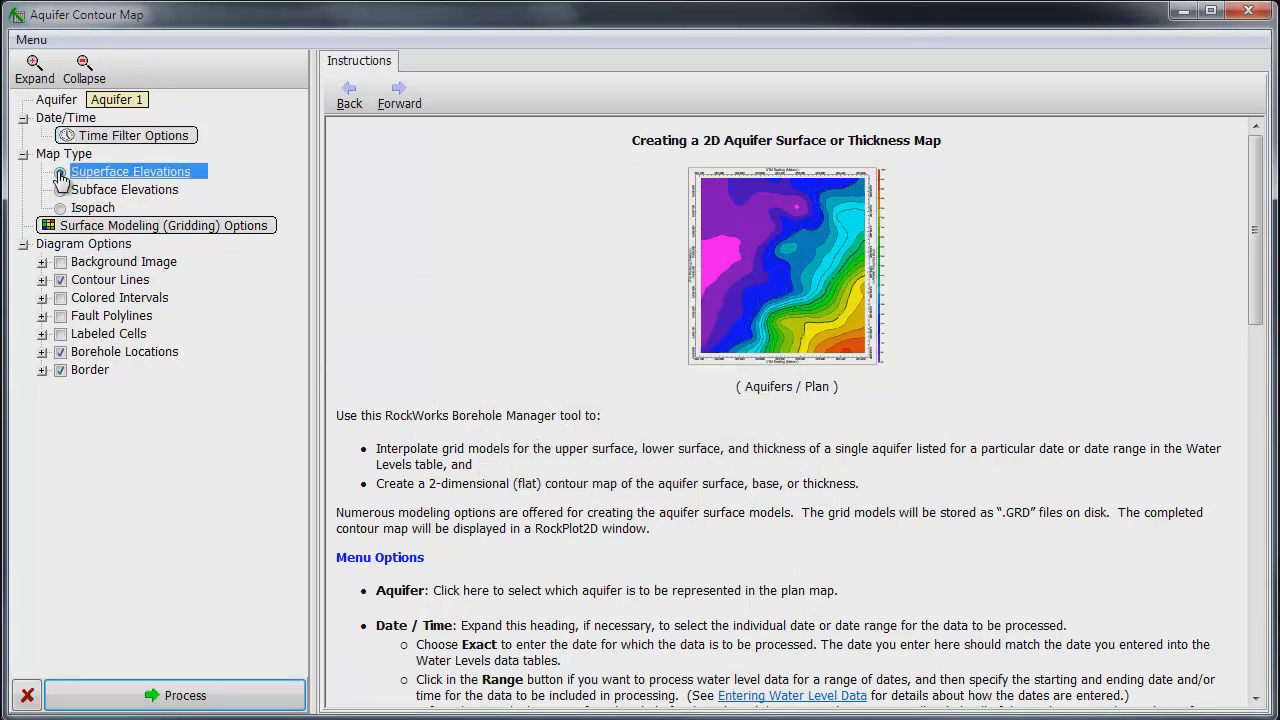
click(130, 226)
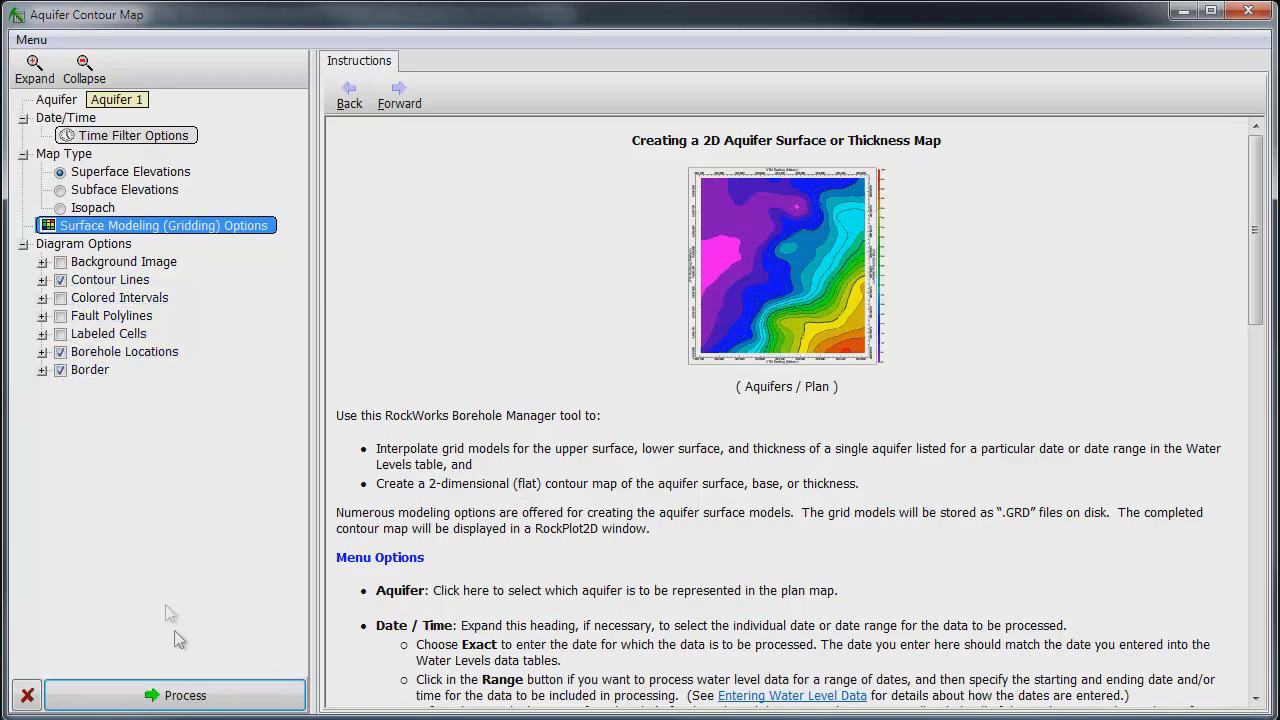
Process the Aquifer 1 surface-elevation contour map into a Water Level Map tab.
click(172, 700)
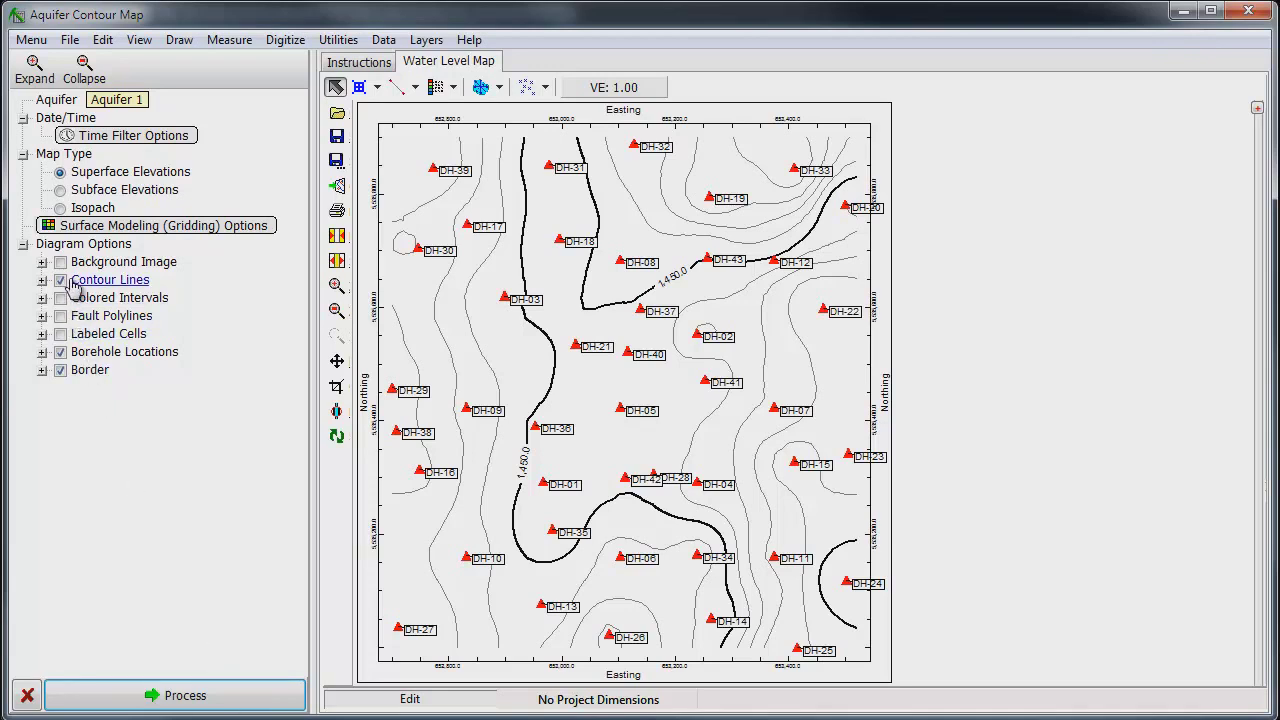
Switch the map type to Subface Elevations and process the aquifer base-surface grid.
click(60, 192)
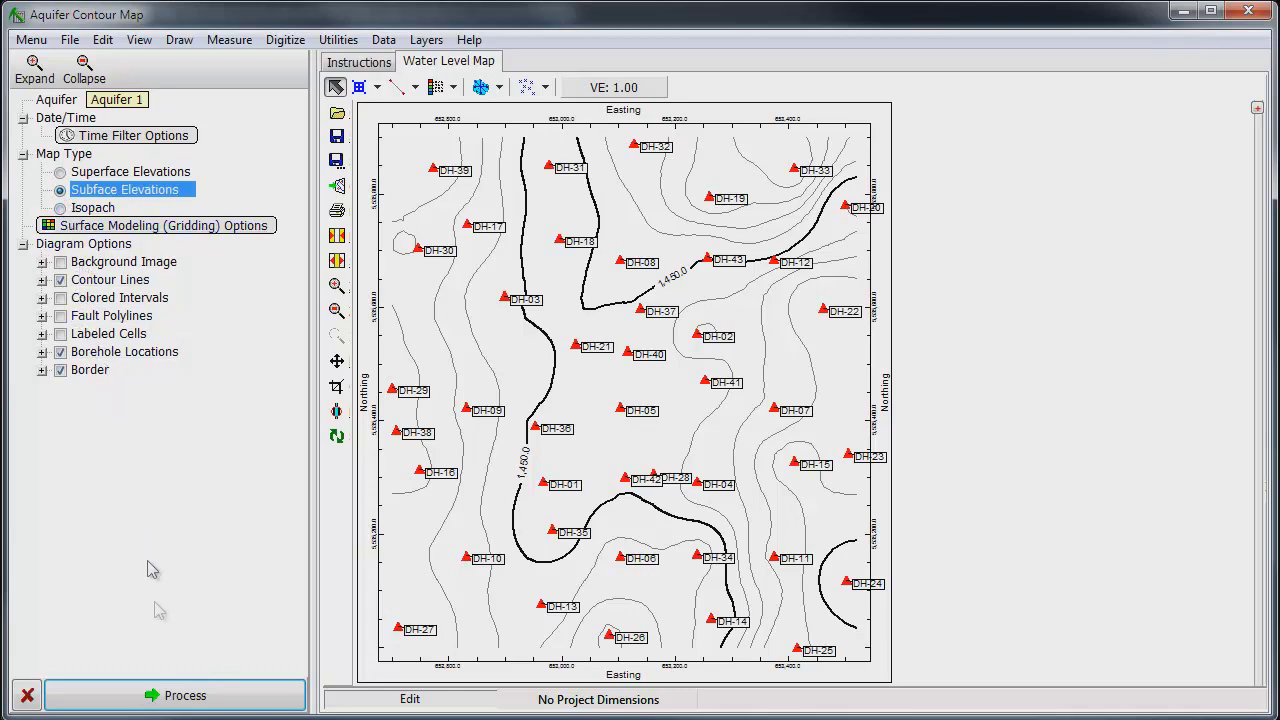
click(160, 697)
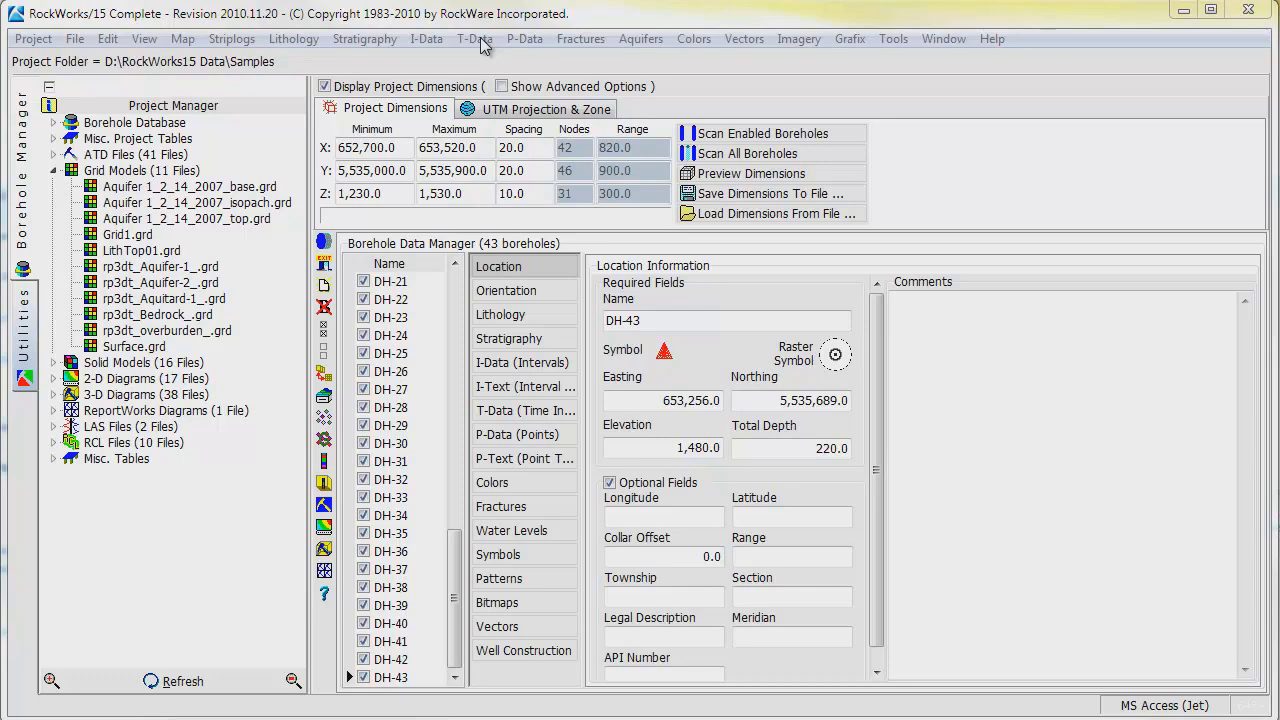
Set up a new T-Data model of the Arsenic track and bring up Solid Modeling Options.
click(476, 40)
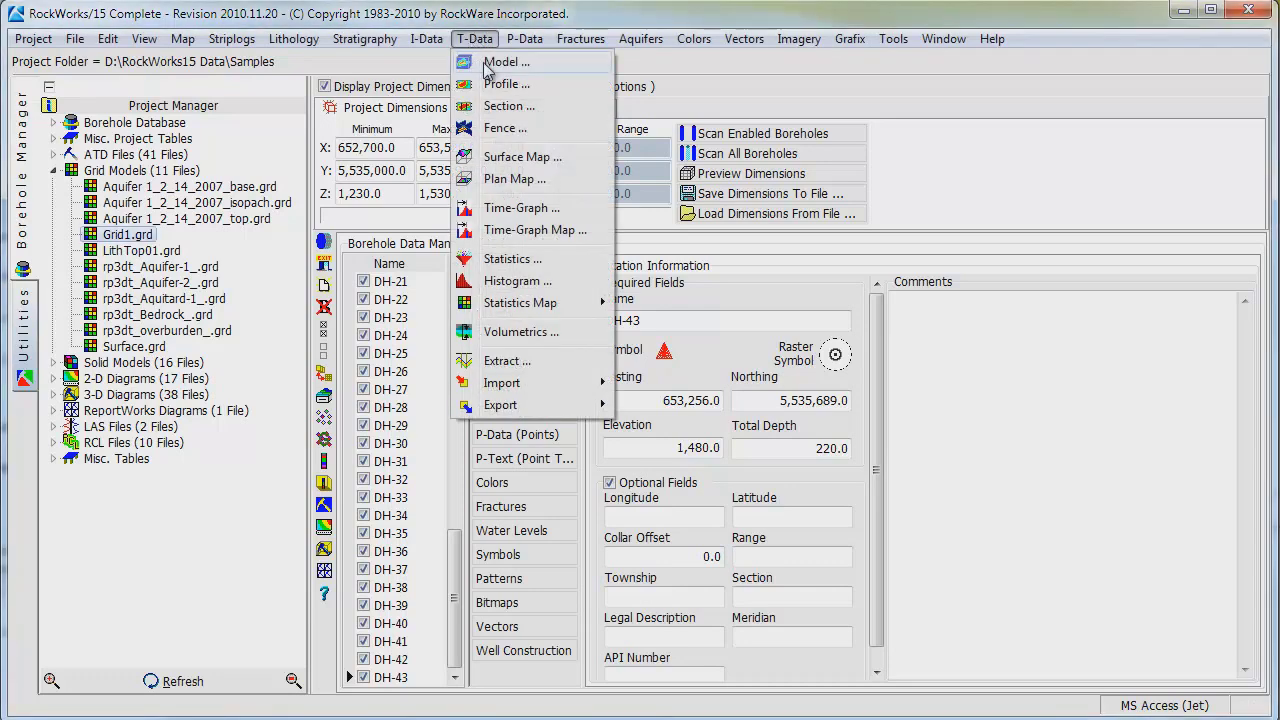
click(489, 62)
click(59, 120)
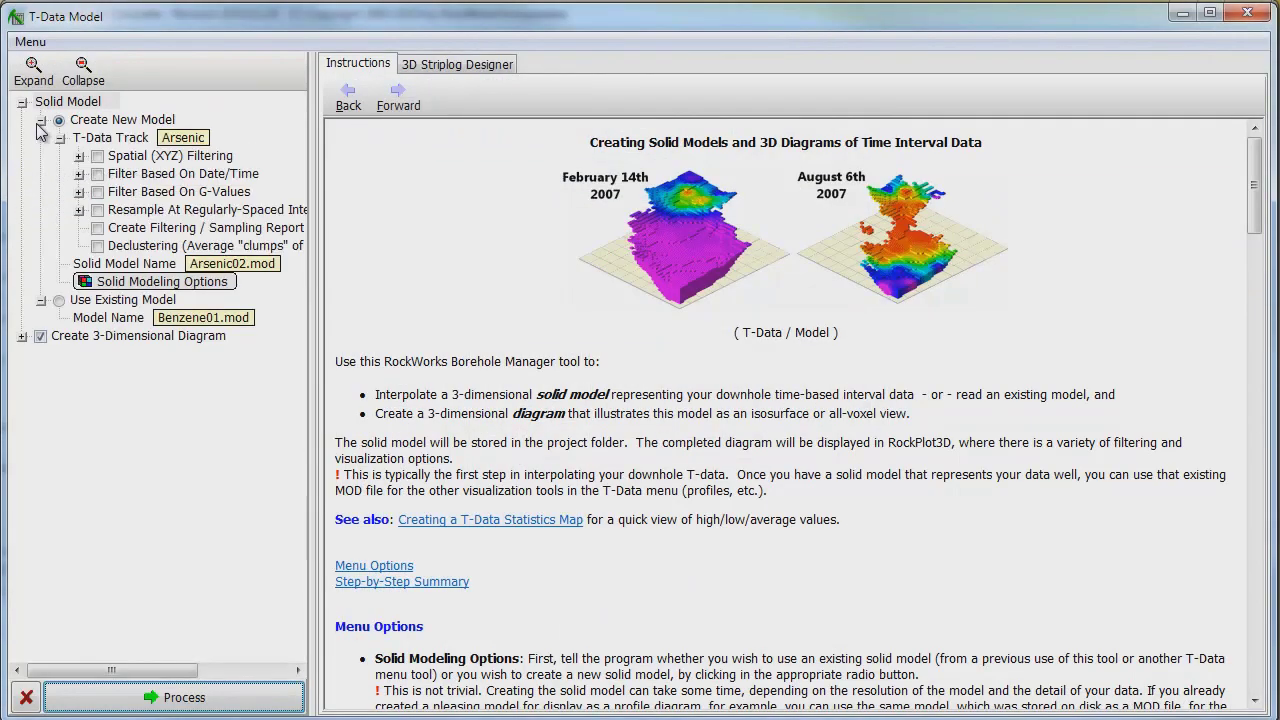
click(110, 139)
click(157, 190)
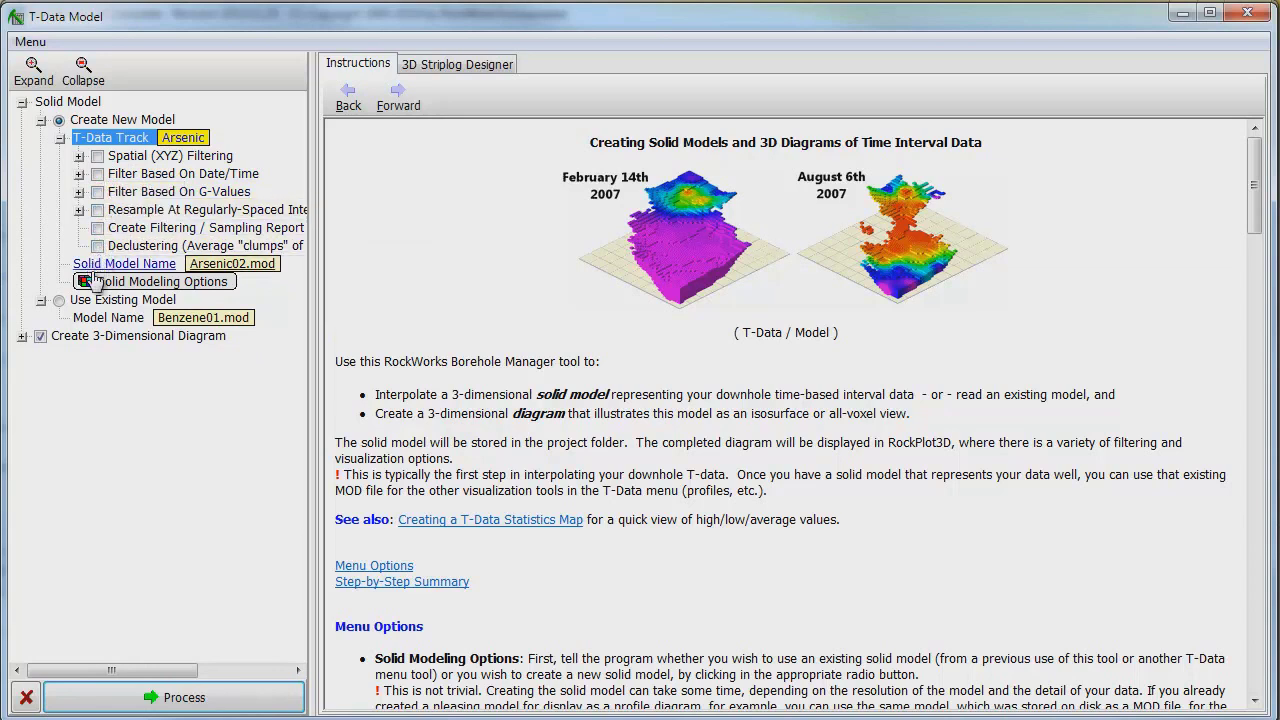
click(163, 285)
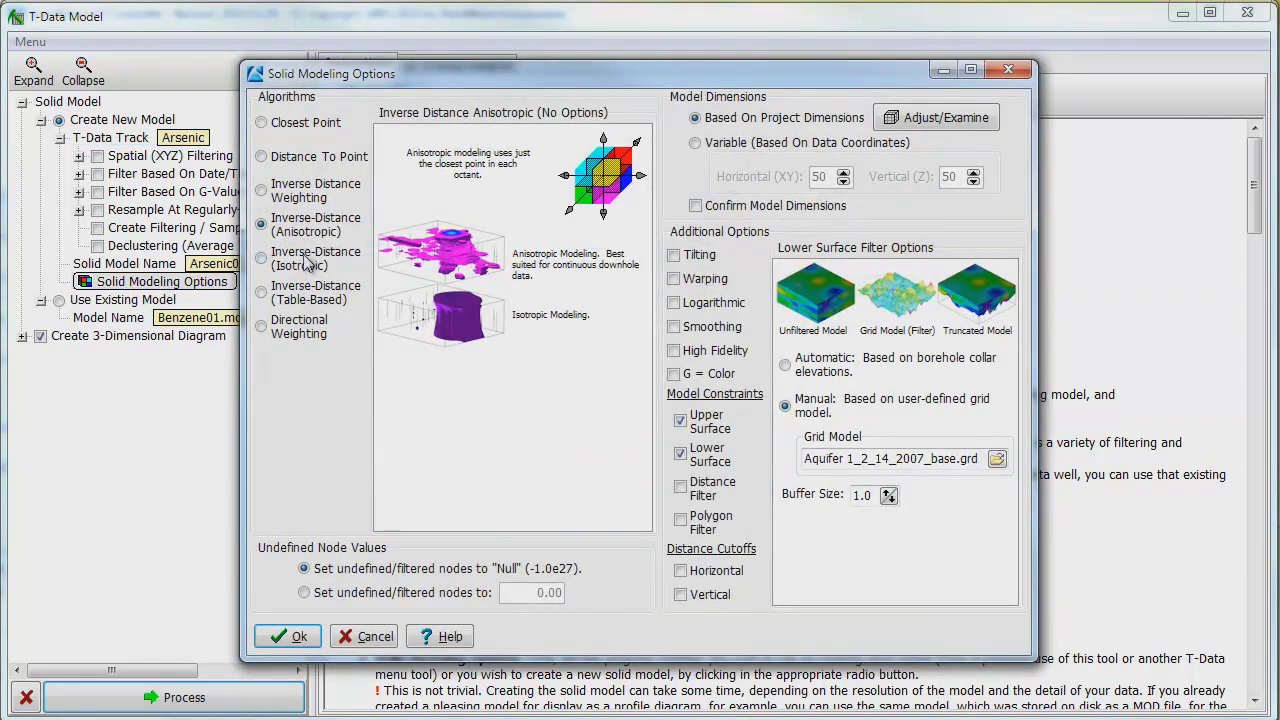
Accept Inverse-Distance (Anisotropic) modeling with Aquifer 1_2_14_2007_base.grd as the lower surface limit.
mouse_move(280, 232)
mouse_move(848, 503)
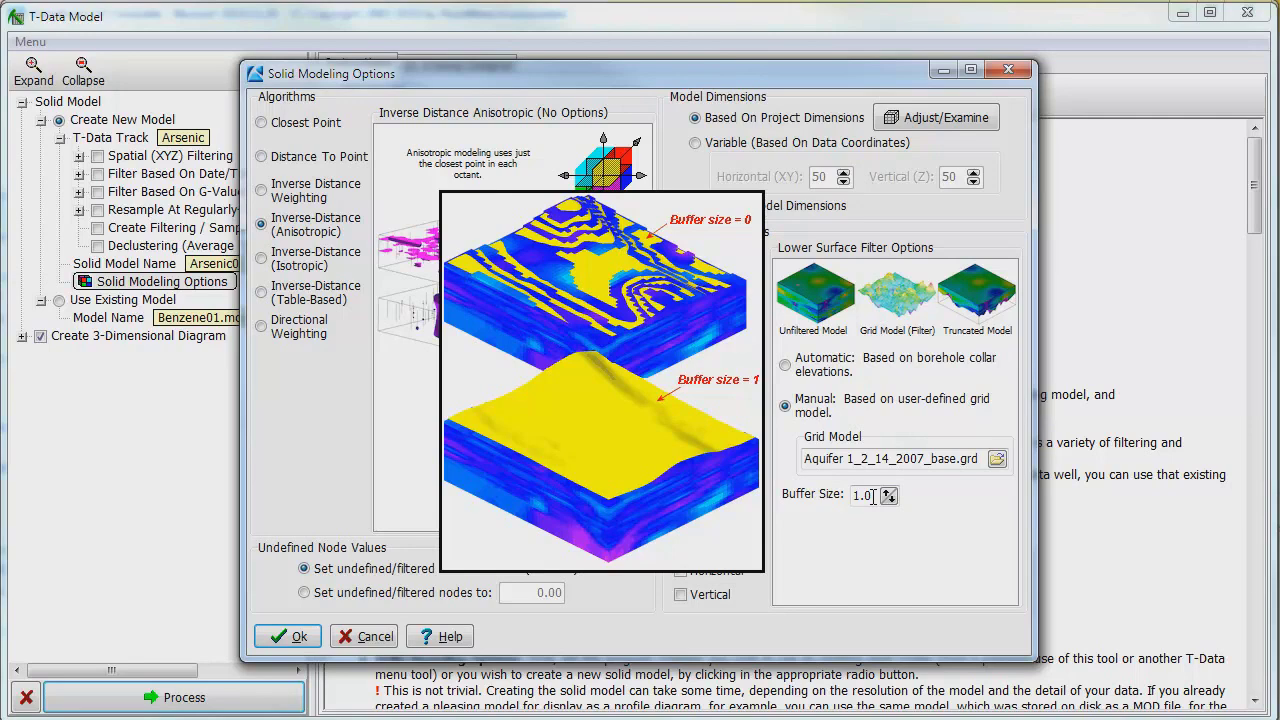
click(290, 636)
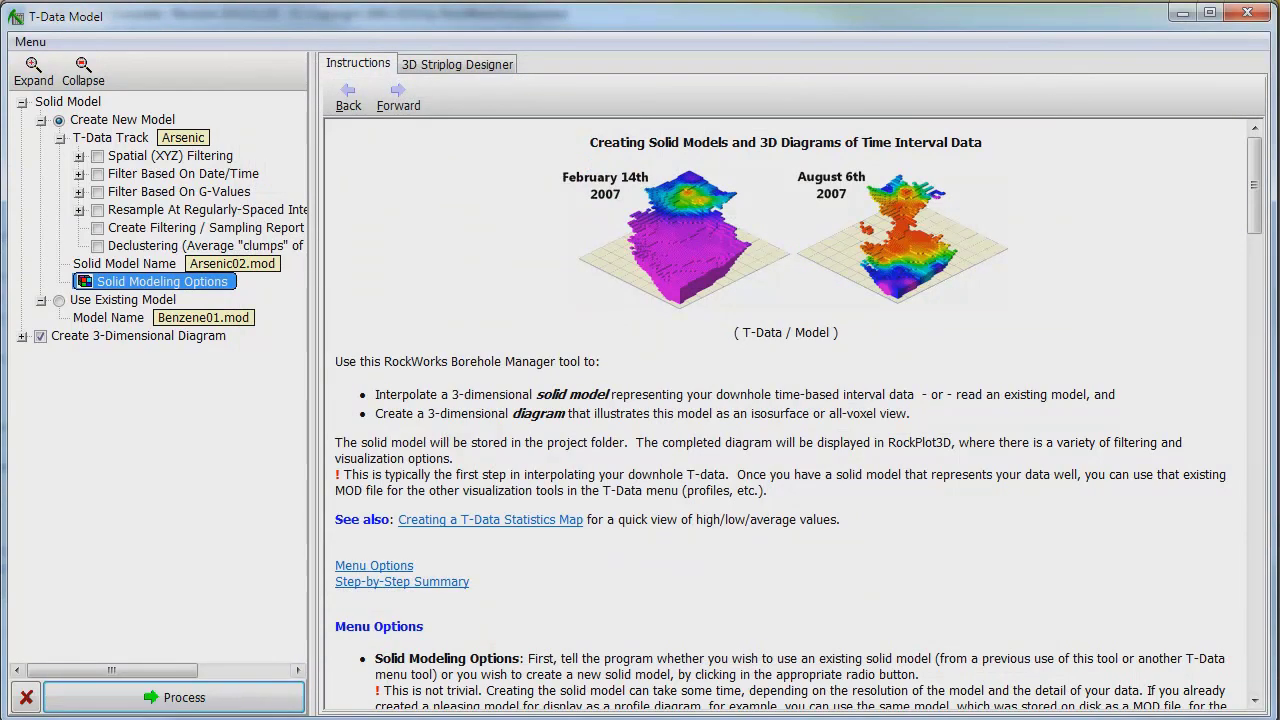
Build Arsenic02.mod as an all-voxel 3-D diagram with borehole logs and a colour legend.
click(22, 336)
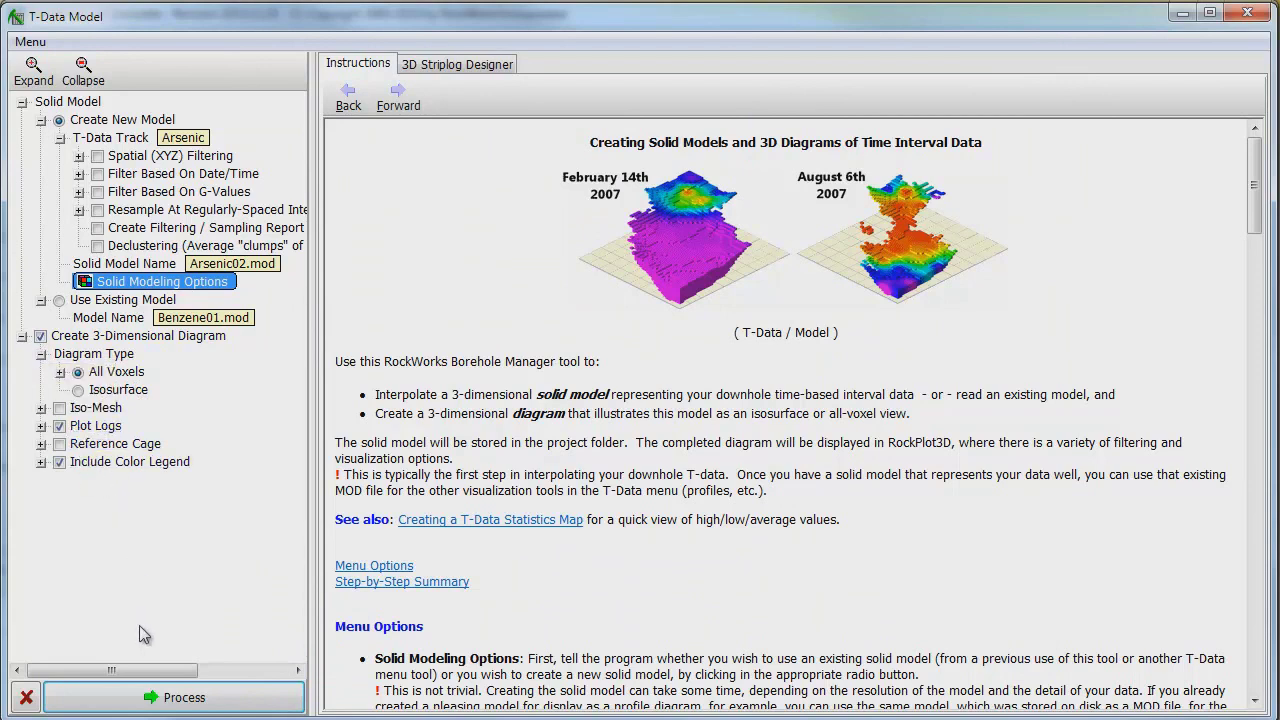
click(152, 700)
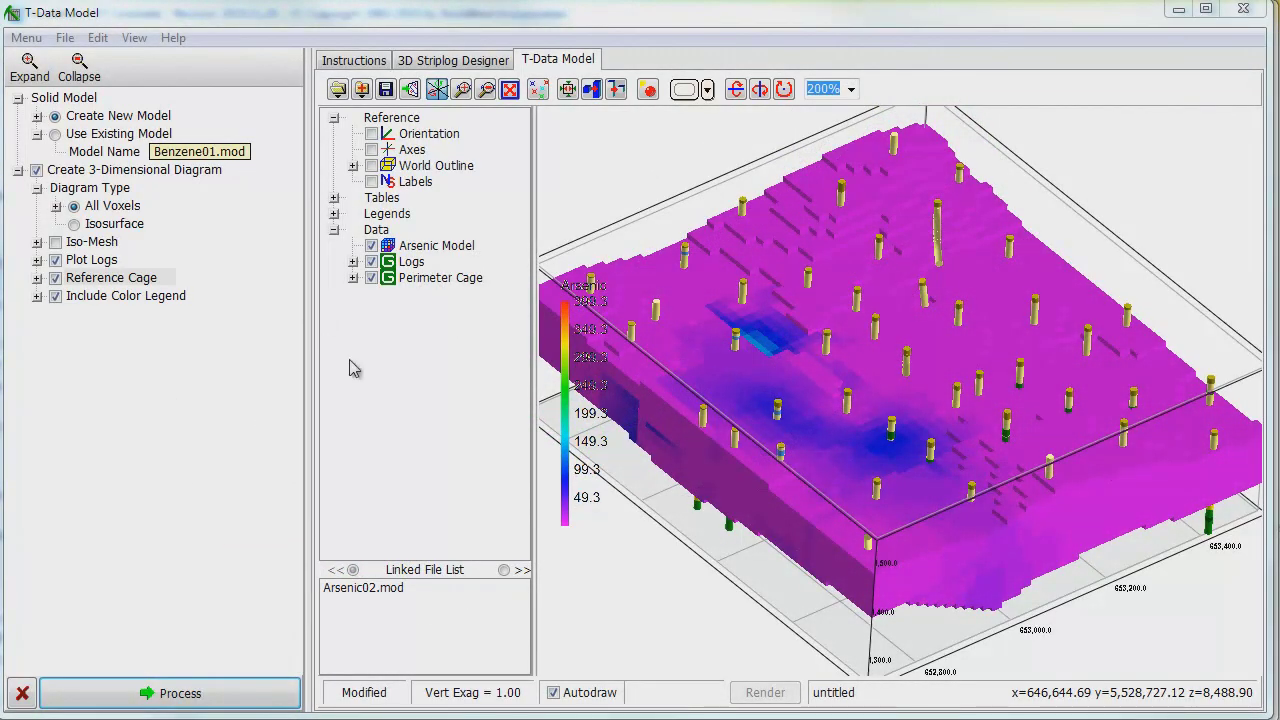
Rotate the arsenic model view and open the Arsenic Model's display options.
drag(634, 185, 492, 216)
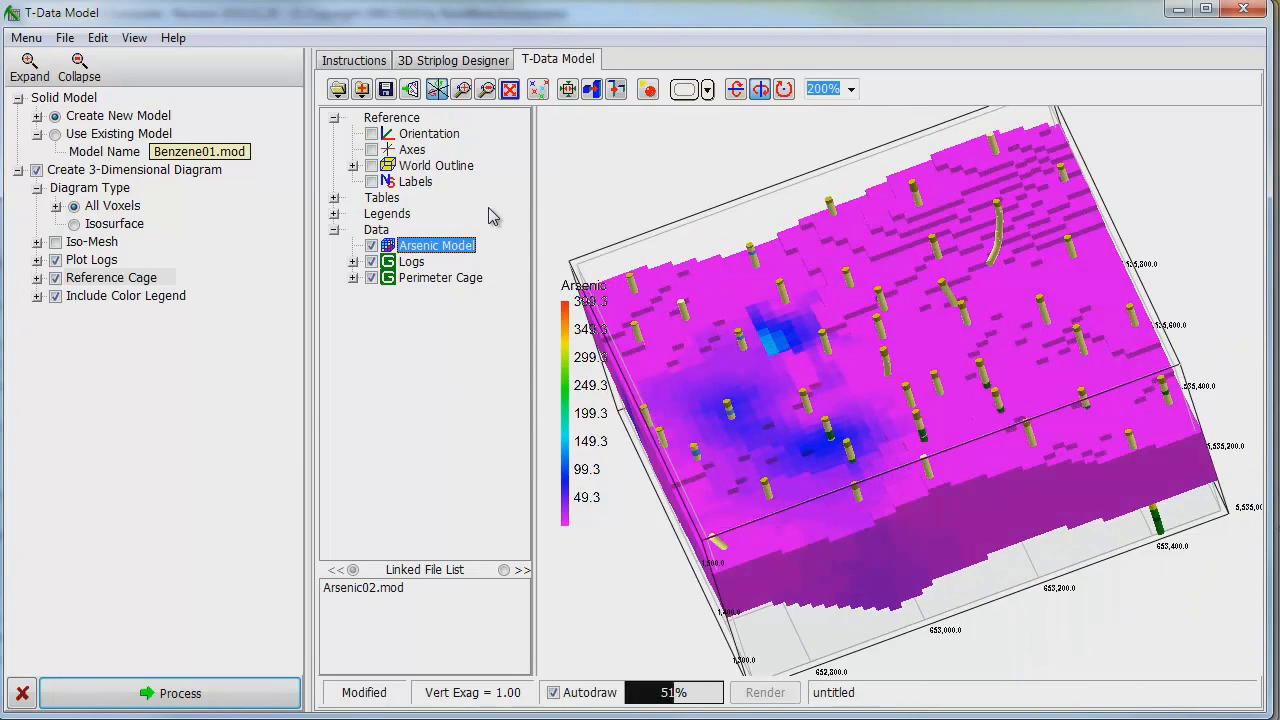
double_click(432, 255)
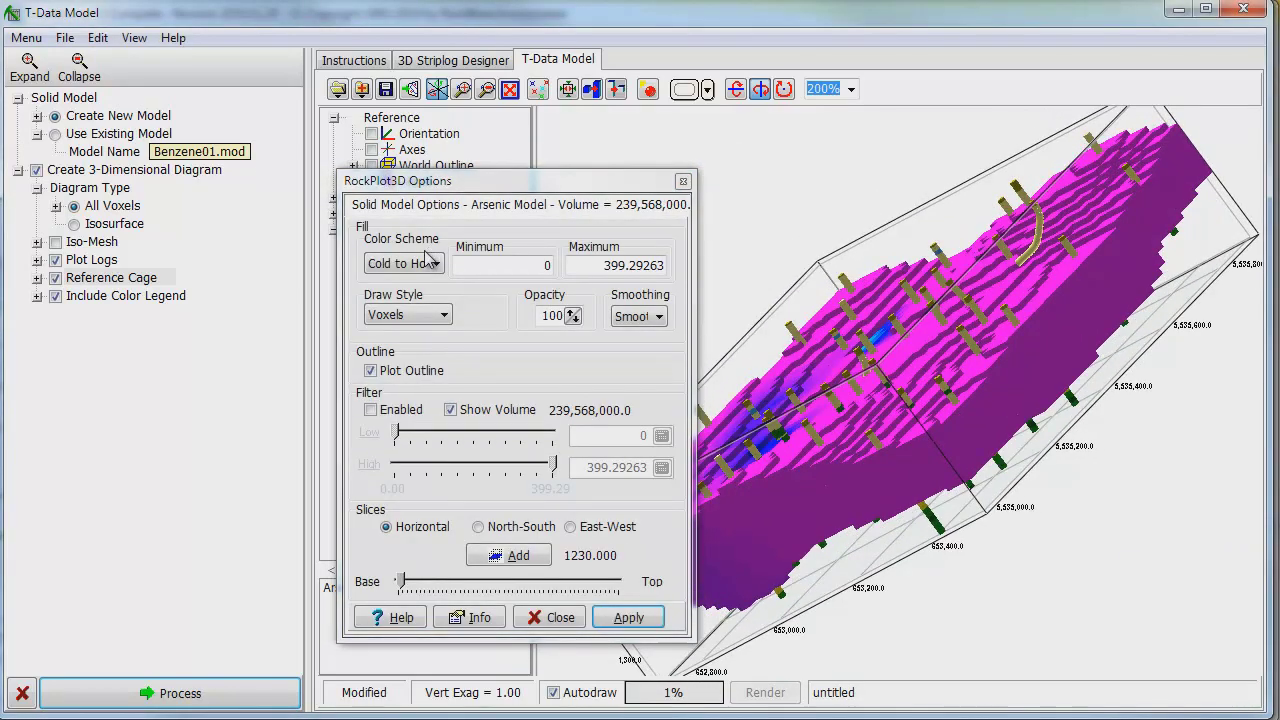
Enable the arsenic voxel filter and apply a low cutoff of 30.
click(371, 410)
drag(398, 433, 477, 443)
drag(490, 440, 499, 440)
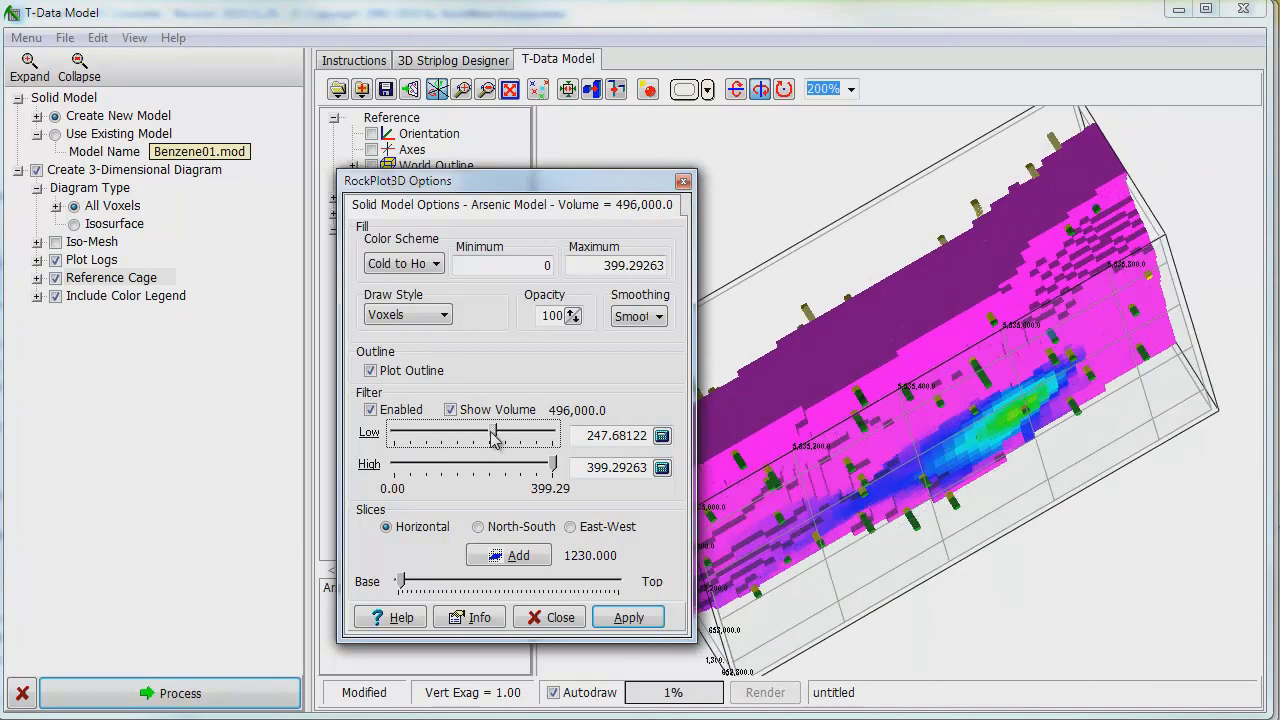
double_click(608, 436)
text(30)
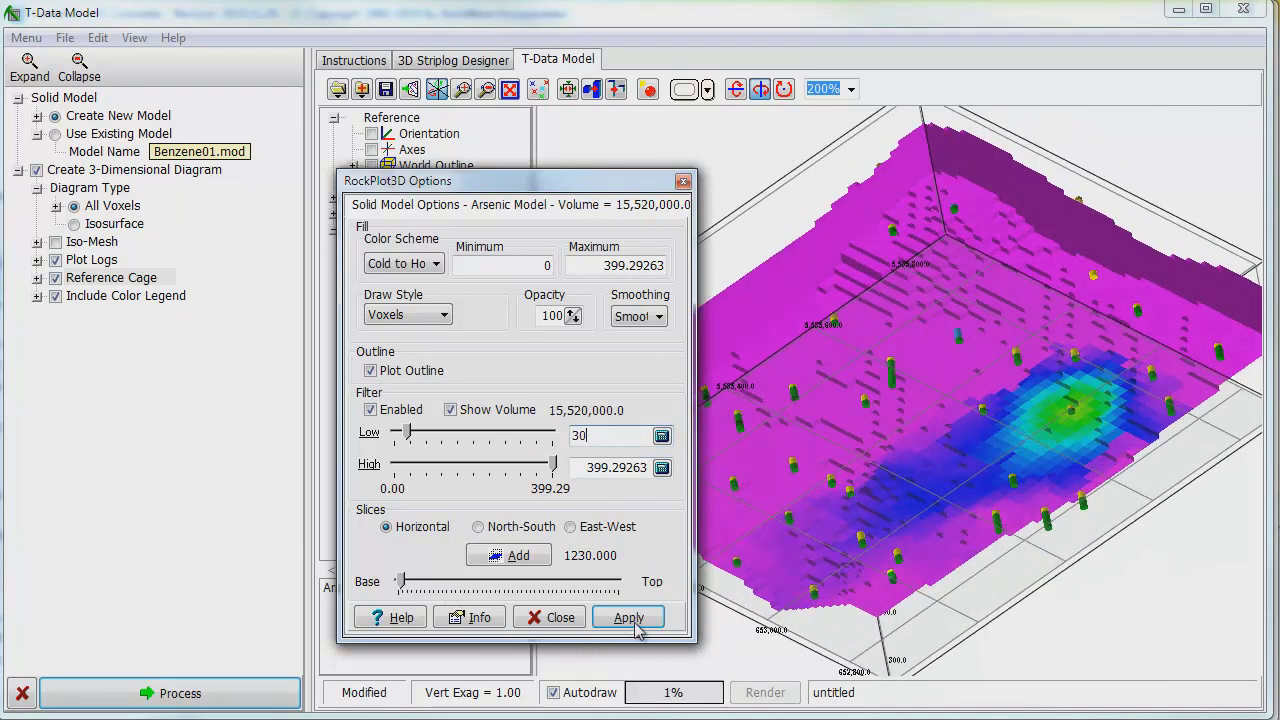
click(634, 620)
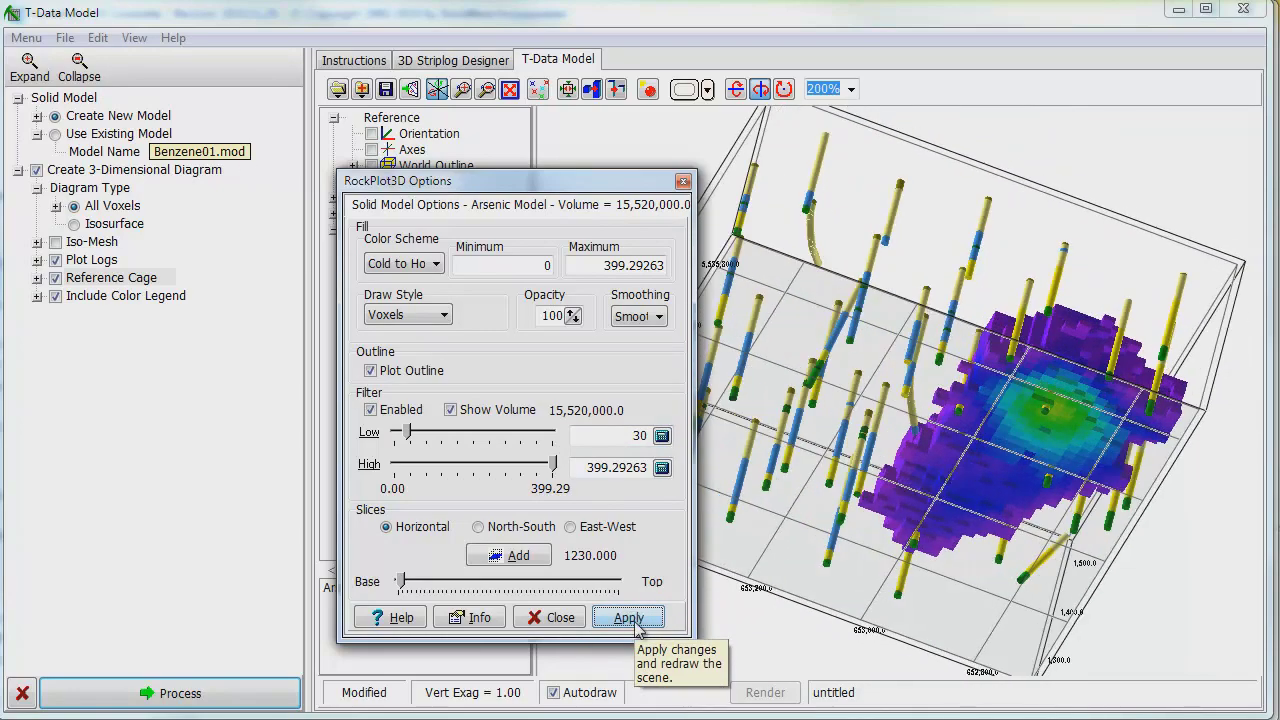
Lower the filter's low cutoff value to 15.
click(642, 435)
key(BackSpace)
key(BackSpace)
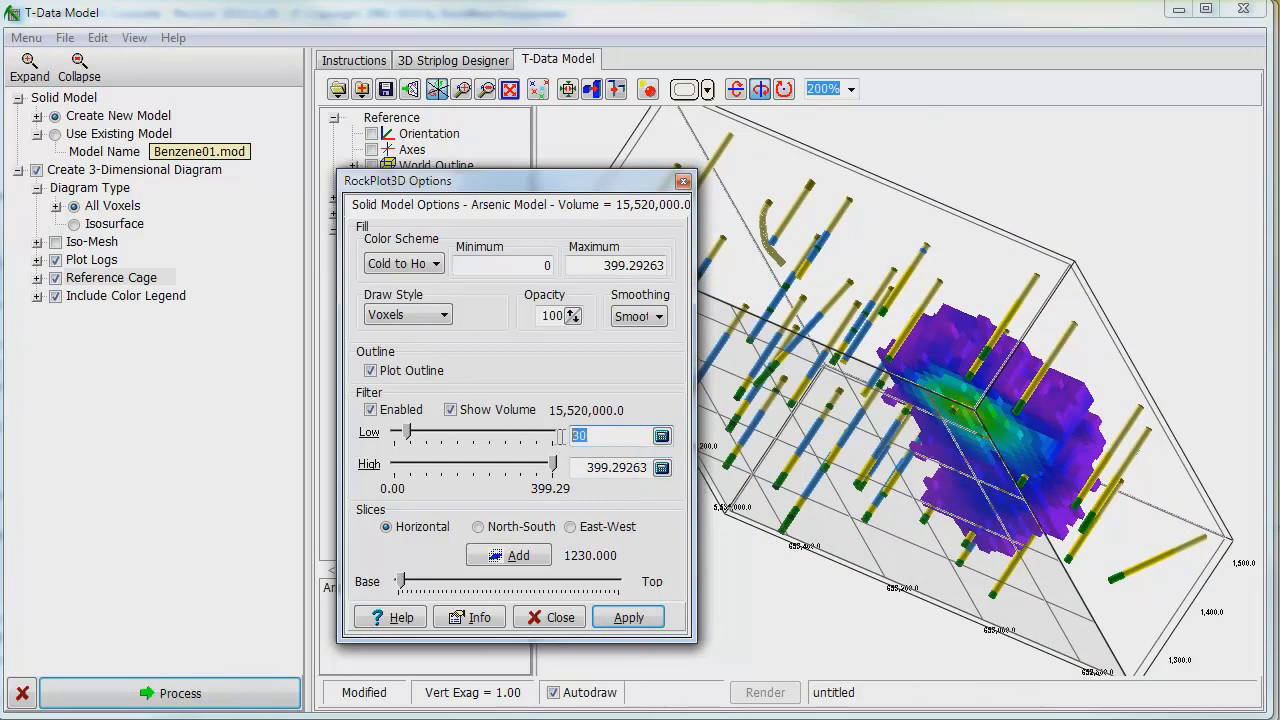
text(15)
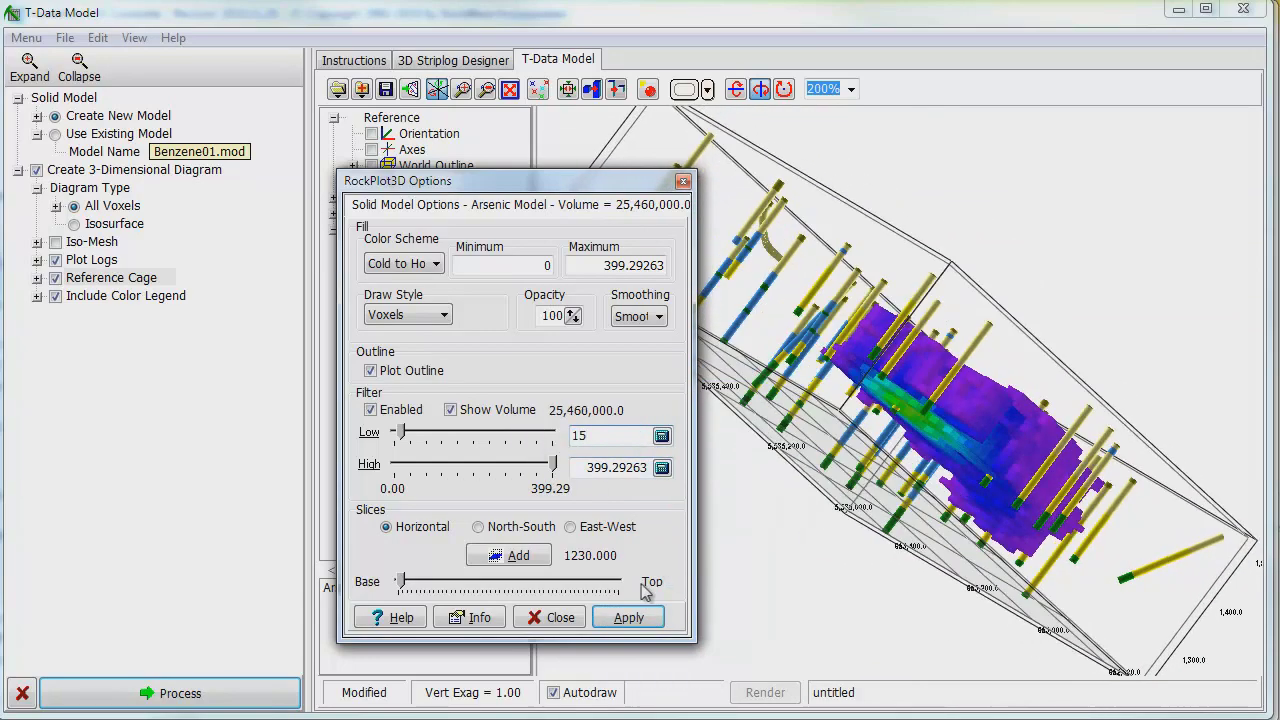